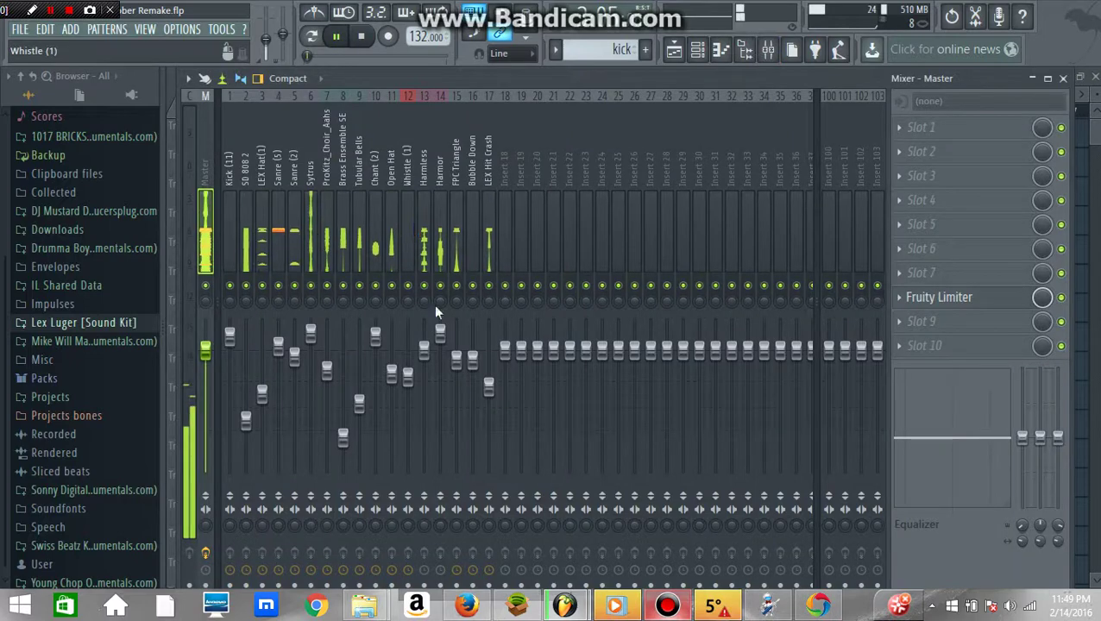
Step: Close the mixer and playlist to inspect the kick pattern's Kick (11) notes in the piano roll
click(1065, 81)
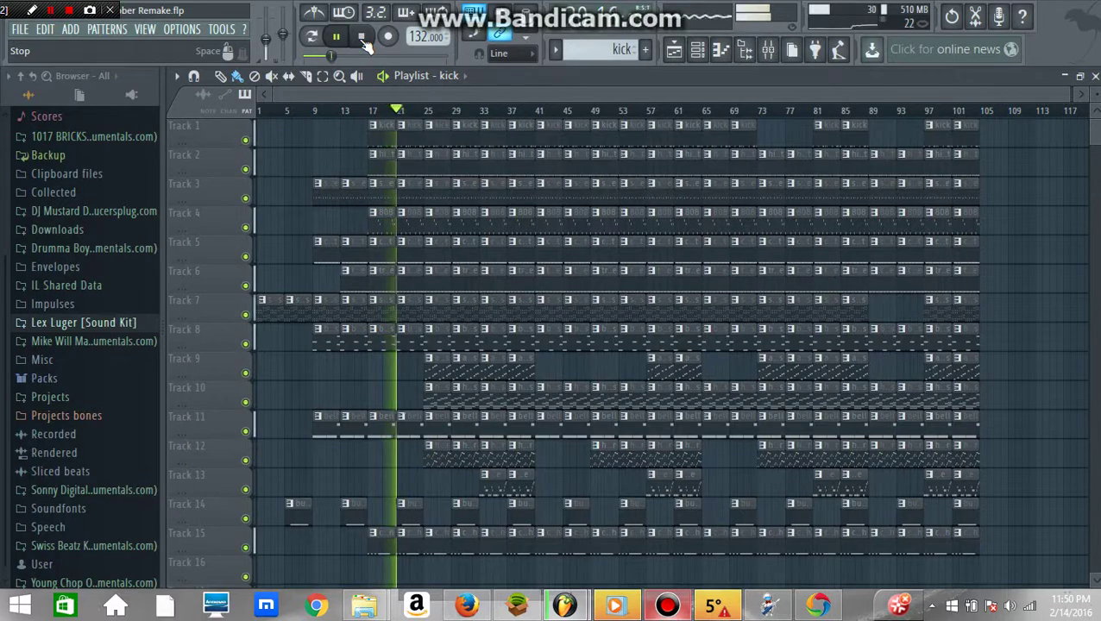
click(1094, 76)
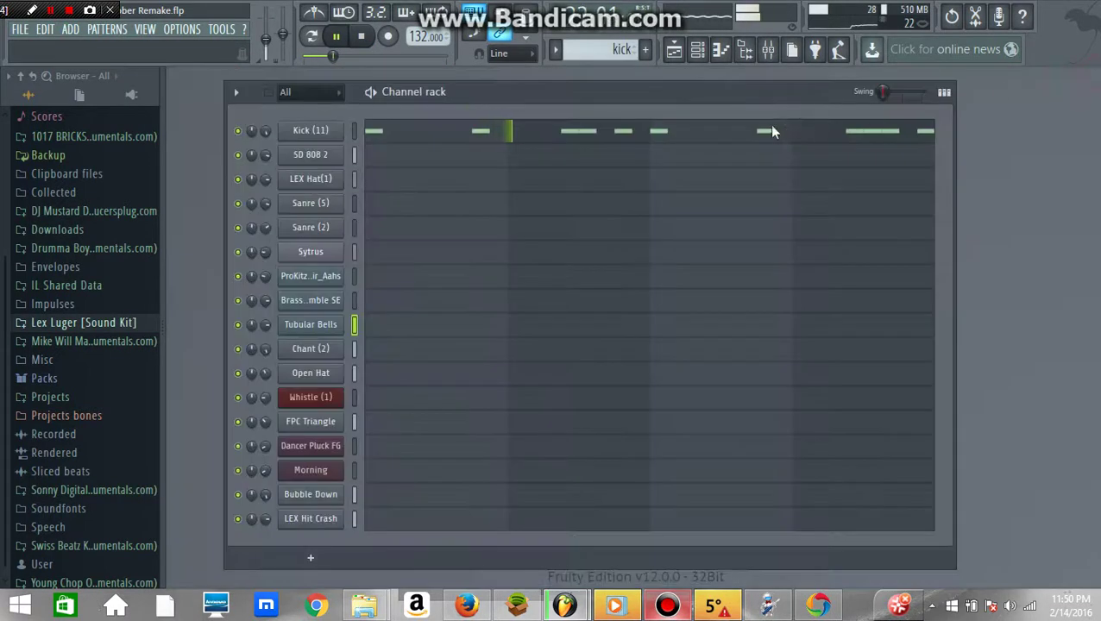
click(765, 130)
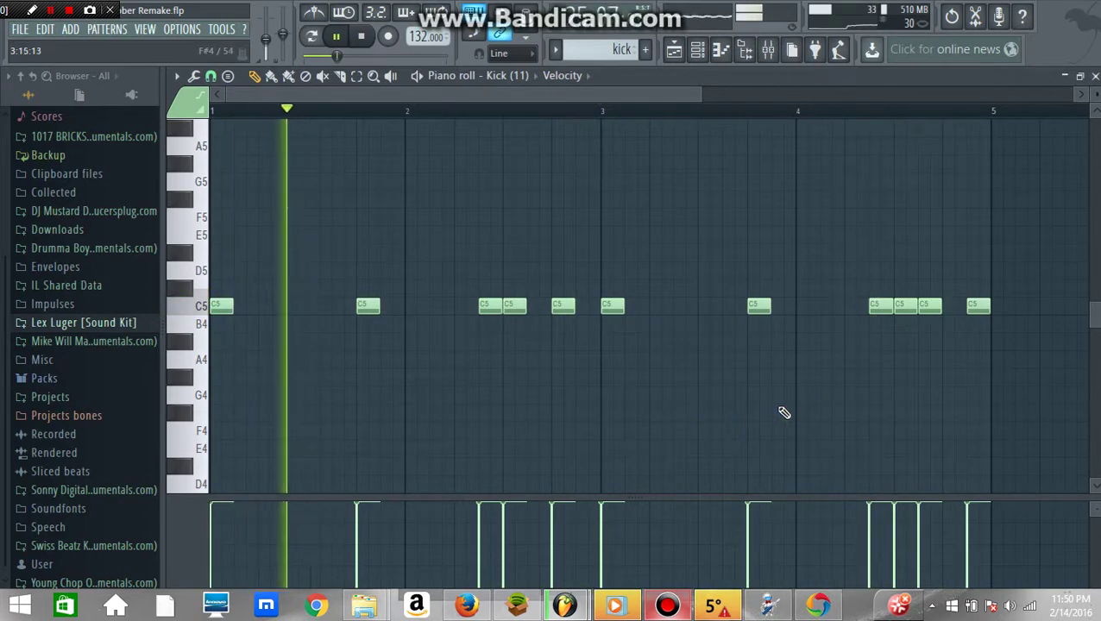
click(1095, 76)
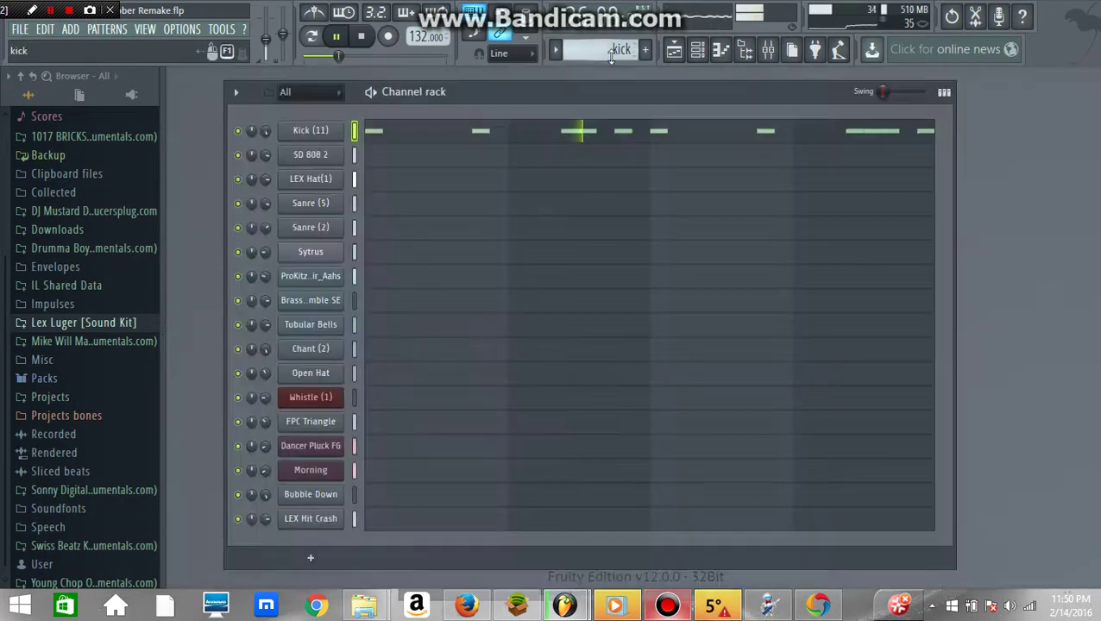
Step: Inspect the piano roll notes of LEX Hat(1) in the hi hat pattern and Sanre (2) in the snare pattern
scroll(607, 54, down, 1)
click(598, 181)
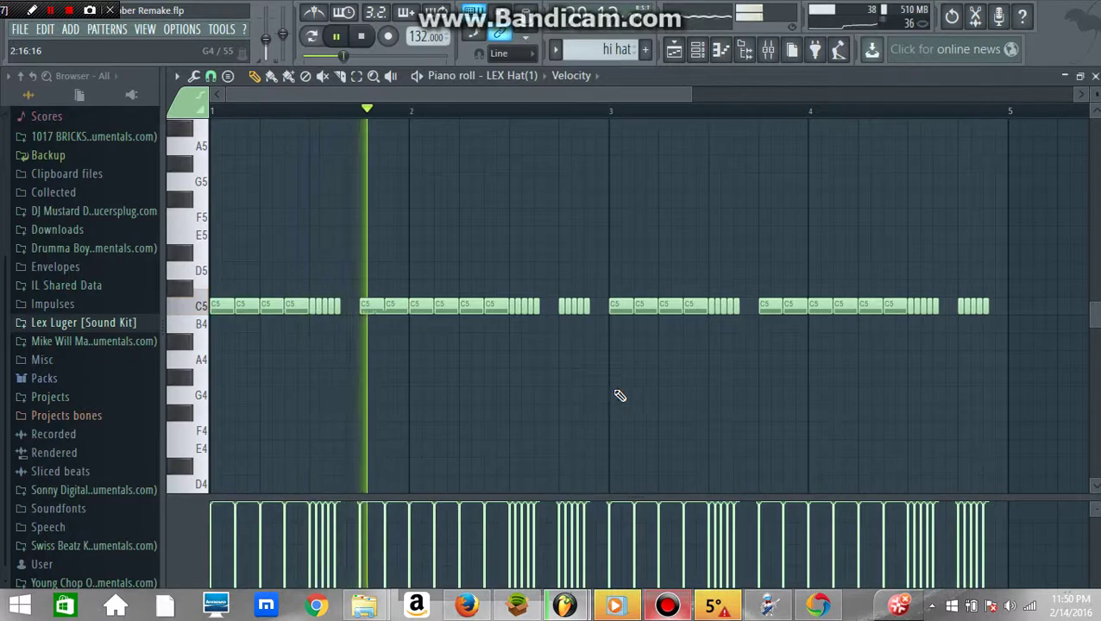
click(1095, 76)
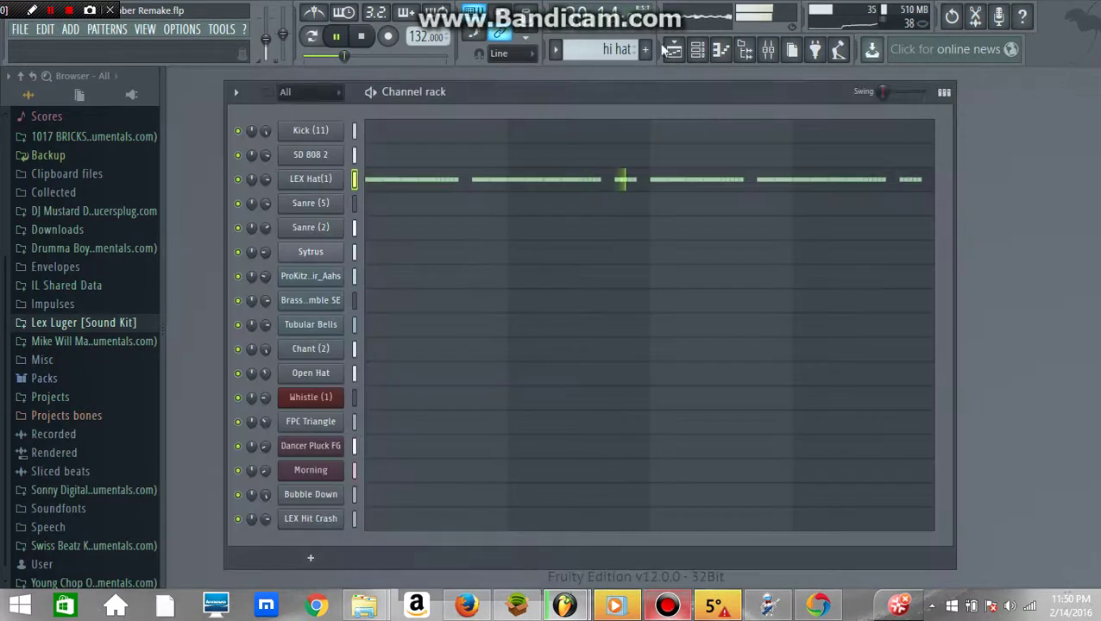
click(558, 49)
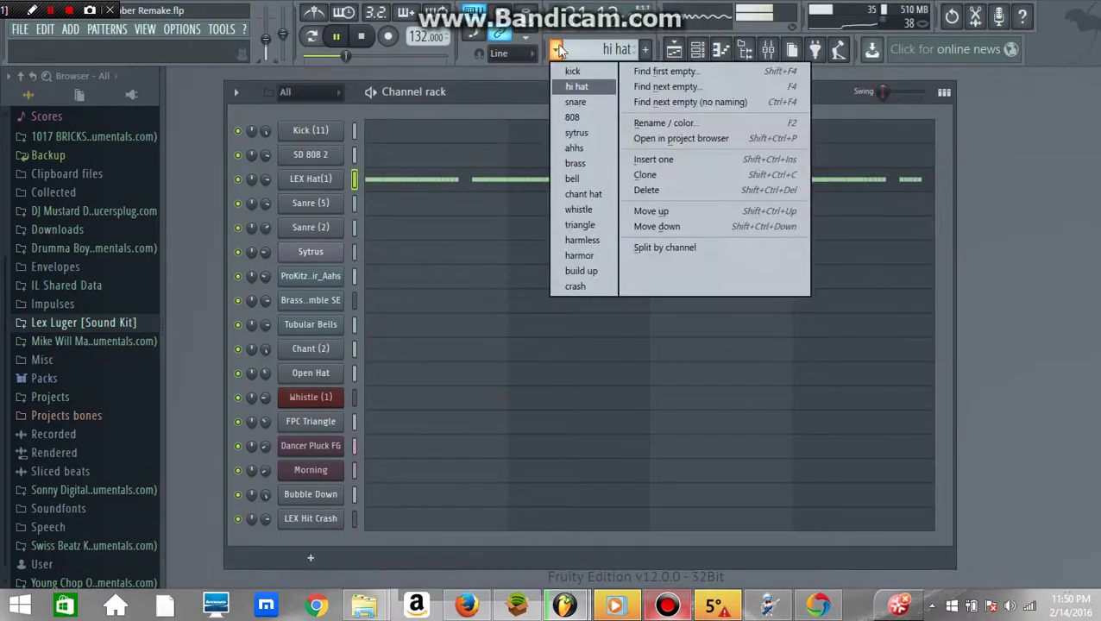
click(574, 102)
click(542, 229)
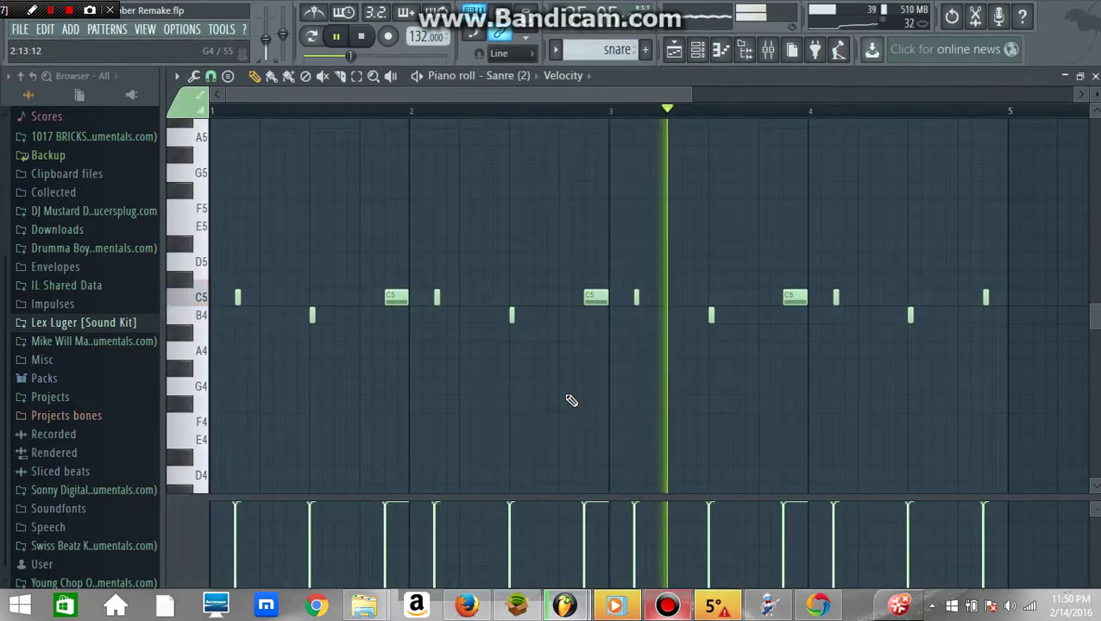
click(1095, 76)
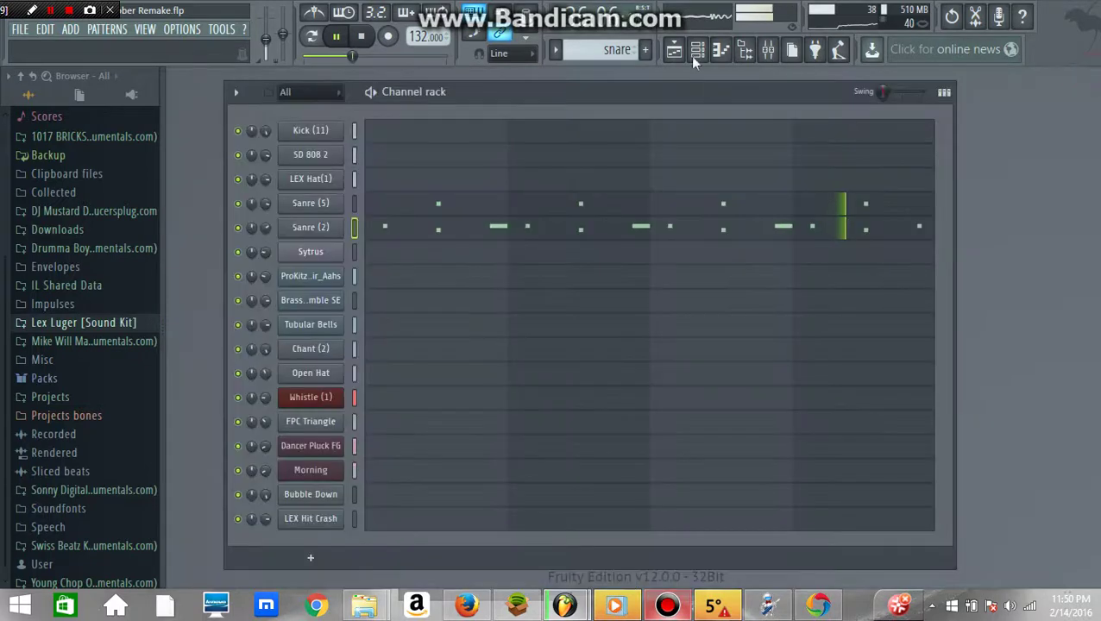
Step: Inspect the piano roll notes of SD 808 2 in the 808 pattern and Sytrus in the sytrus pattern
click(559, 49)
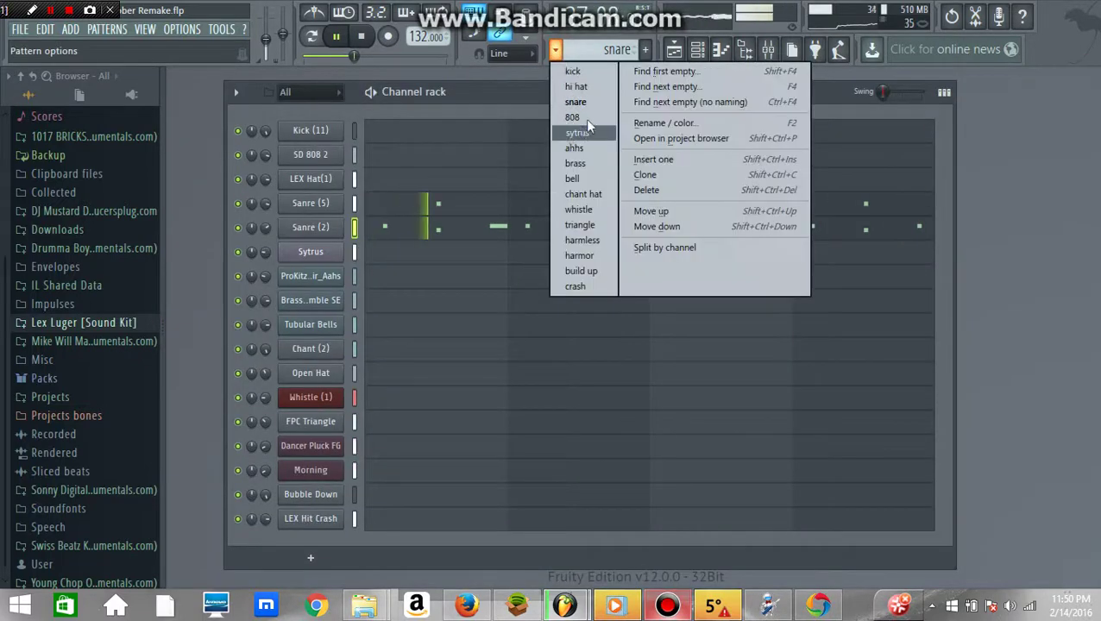
click(582, 116)
click(583, 170)
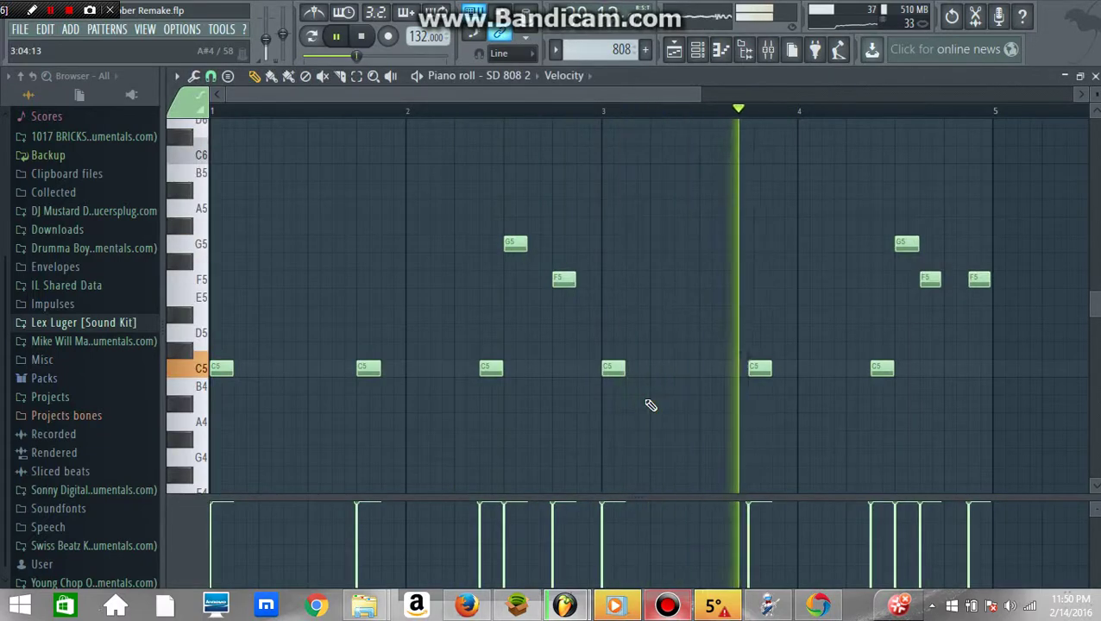
click(1095, 76)
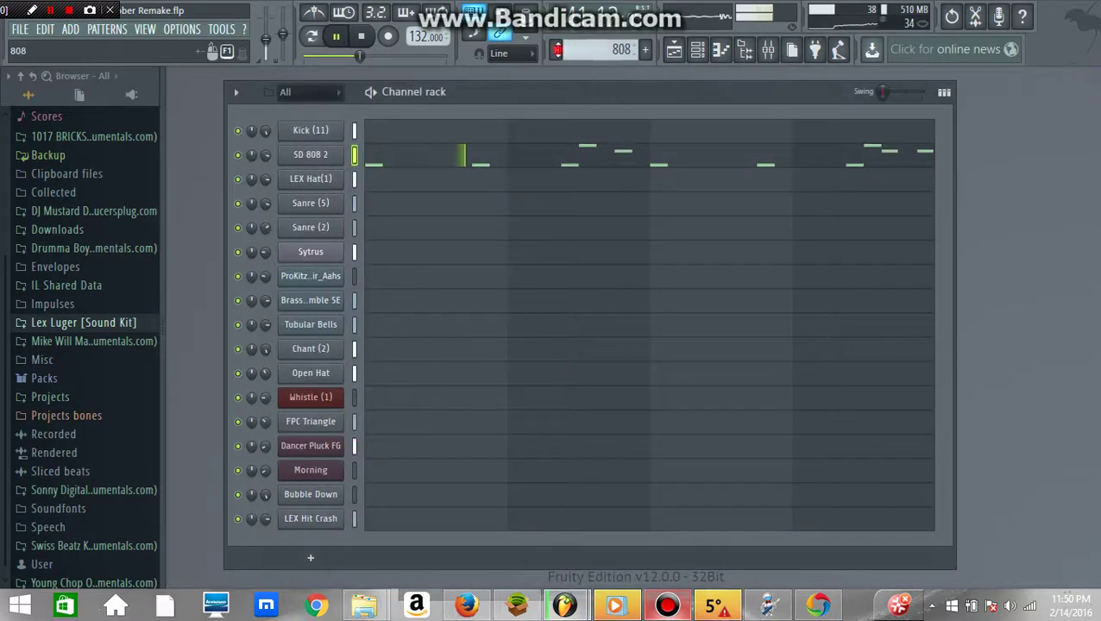
click(600, 49)
click(576, 133)
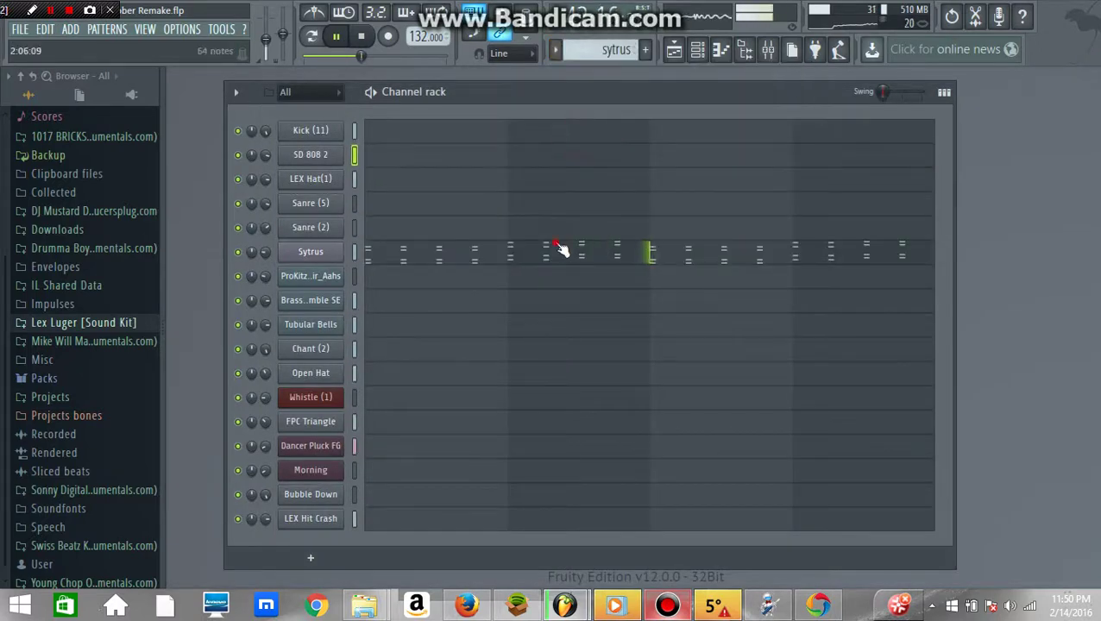
click(560, 249)
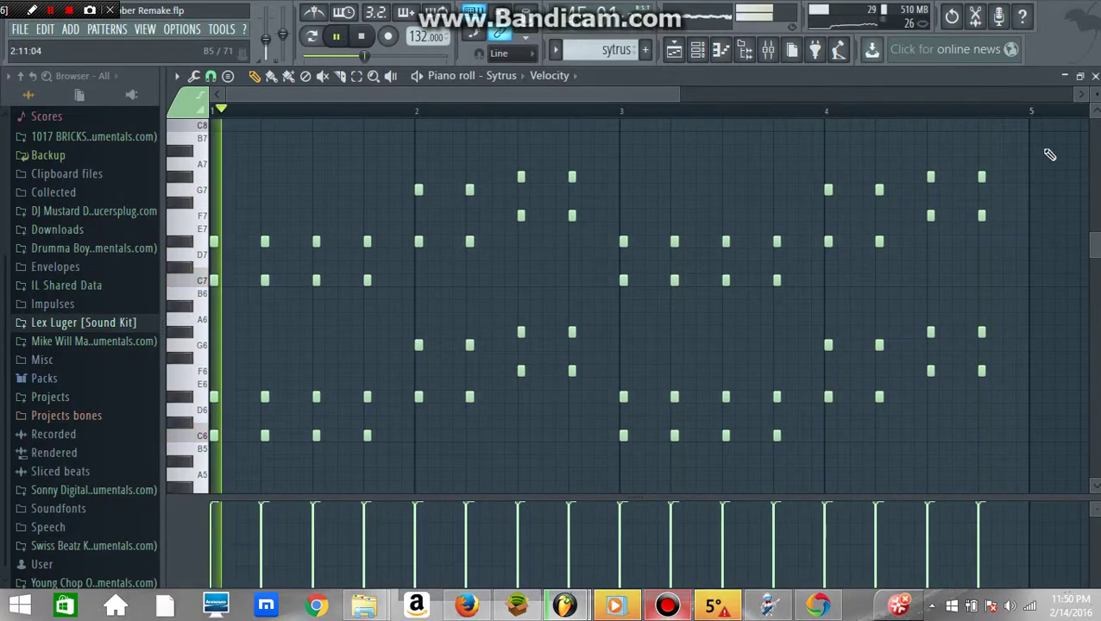
click(1095, 76)
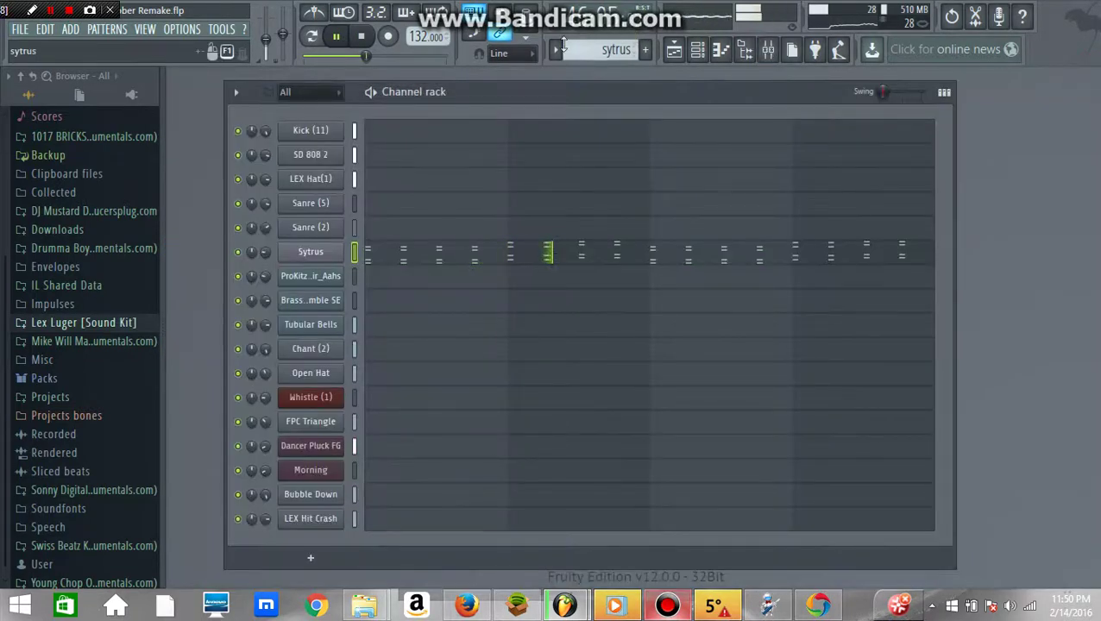
Step: Inspect the choir notes in the ahhs pattern and the Brass Ensemble SE notes in the brass pattern
scroll(579, 51, down, 1)
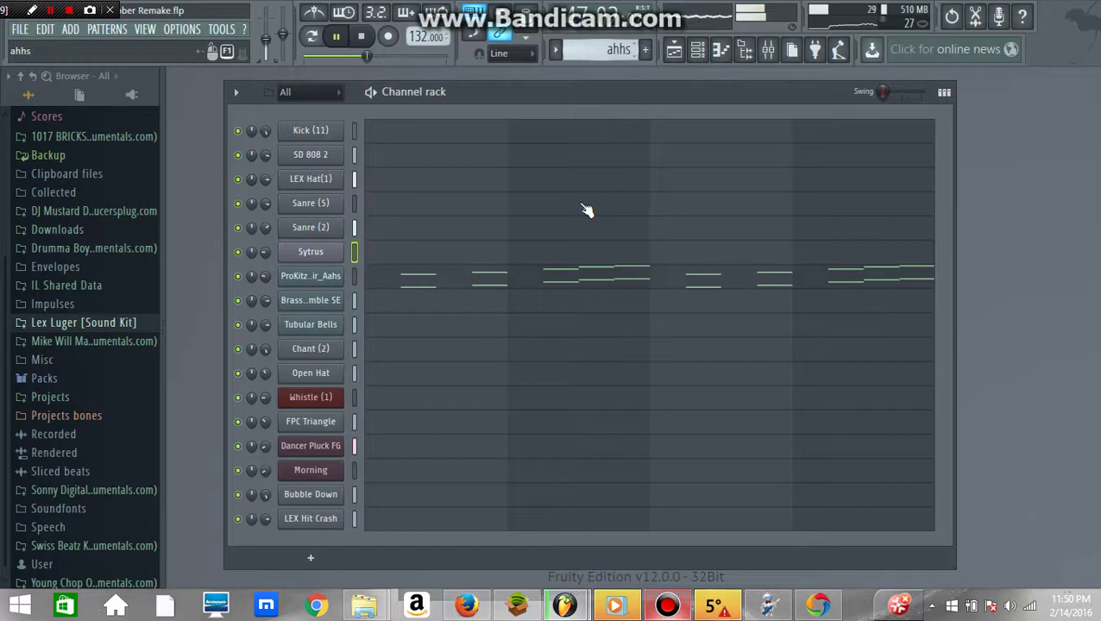
click(567, 283)
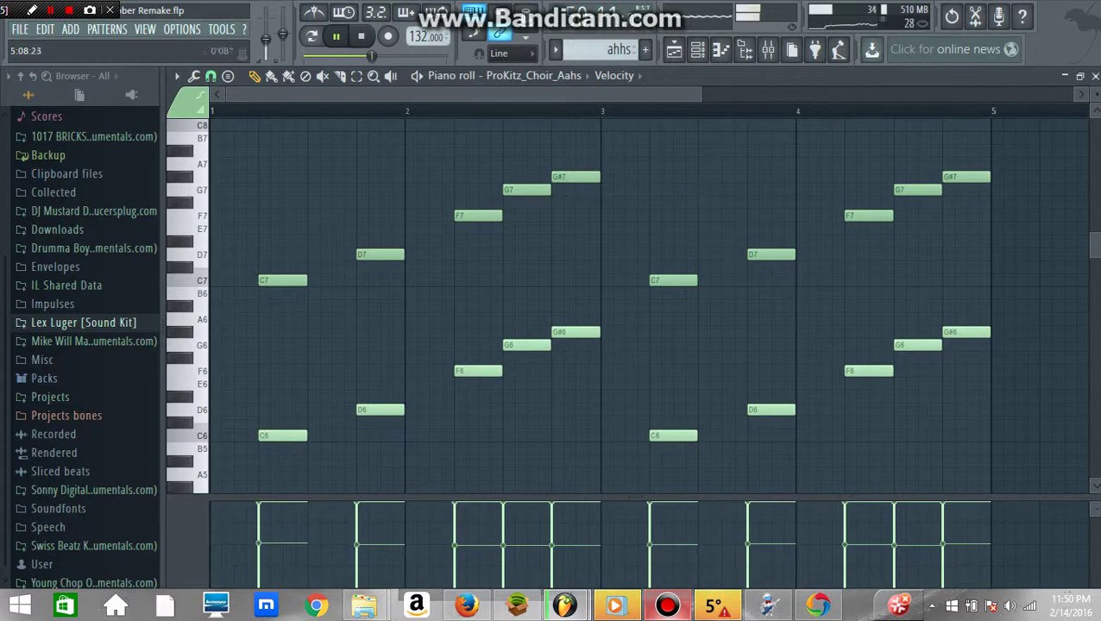
click(1094, 76)
click(559, 52)
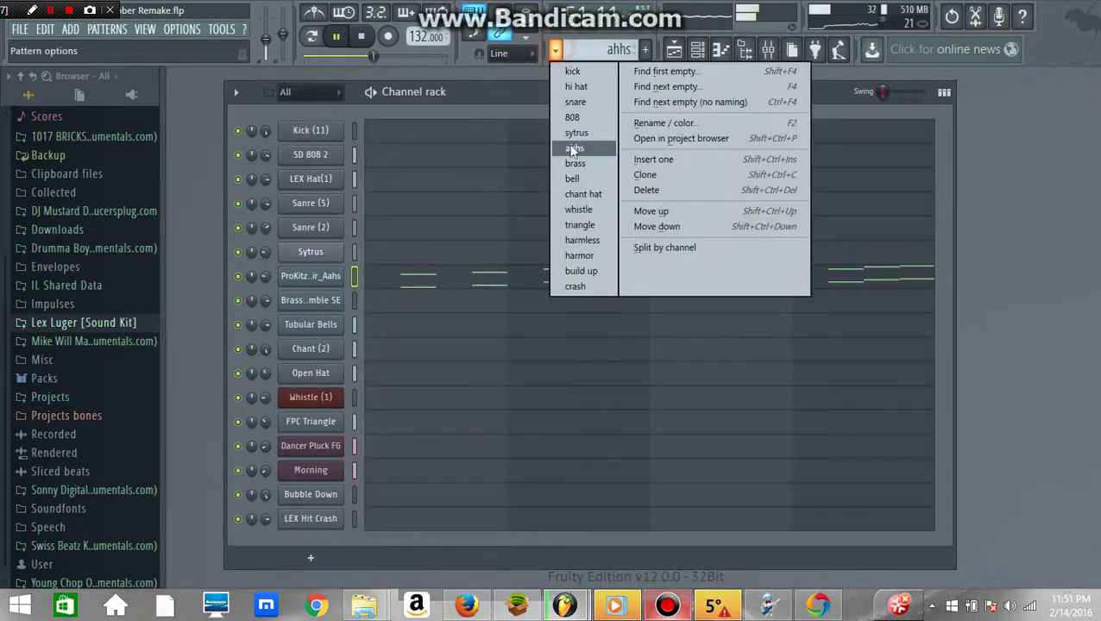
click(573, 163)
click(565, 302)
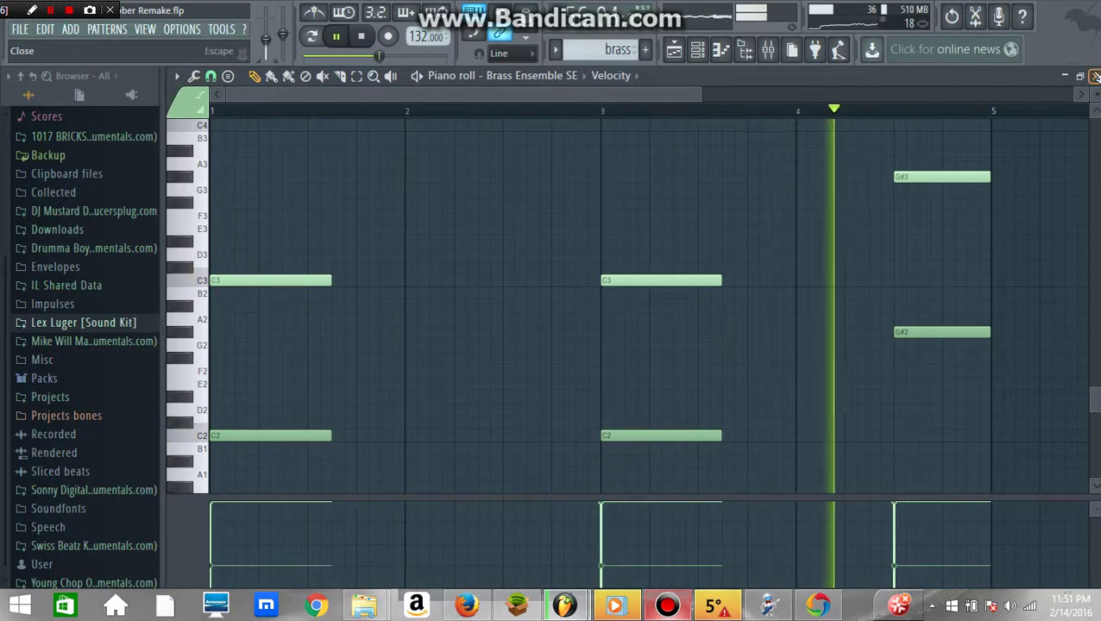
click(1095, 76)
Step: Inspect the Tubular Bells notes in the bell pattern and the Chant (2) notes in the chant hat pattern
drag(573, 50, 576, 162)
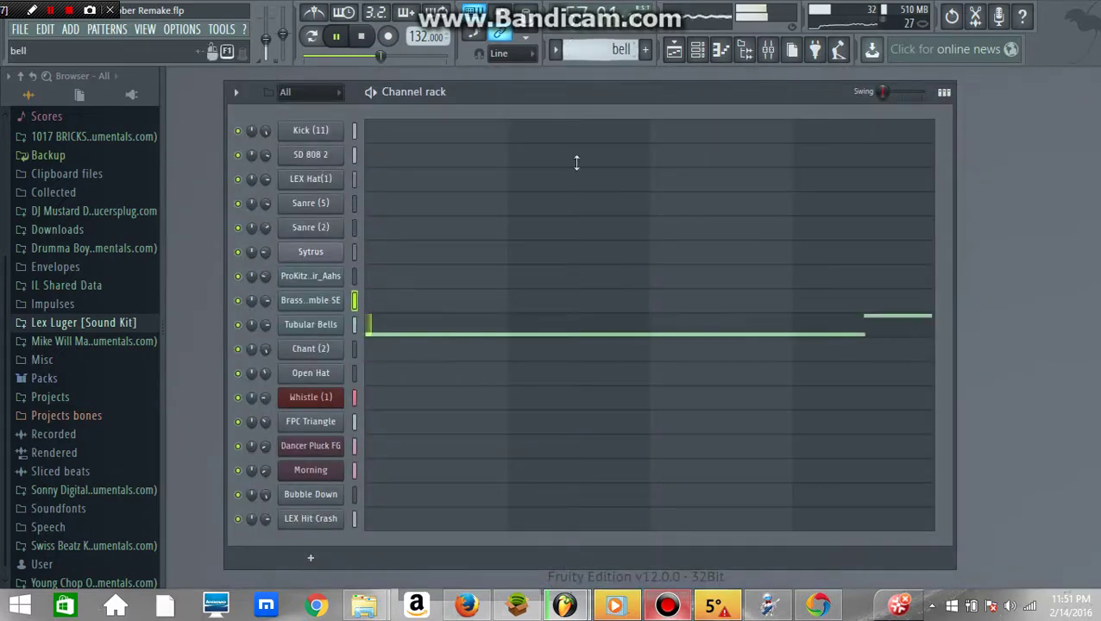
click(530, 332)
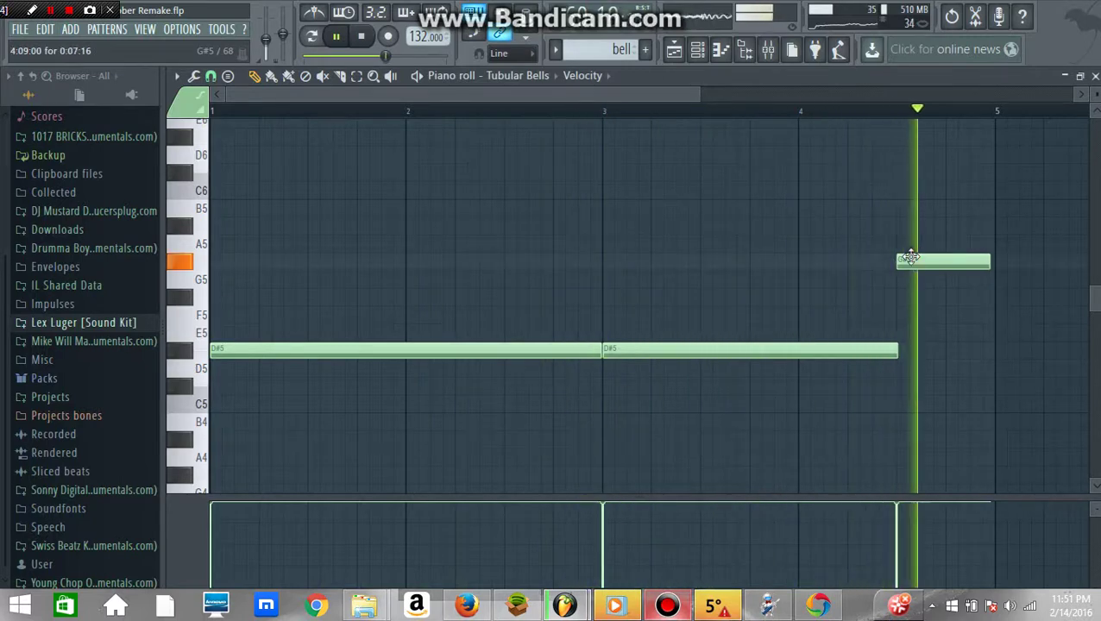
click(1094, 76)
scroll(584, 49, down, 1)
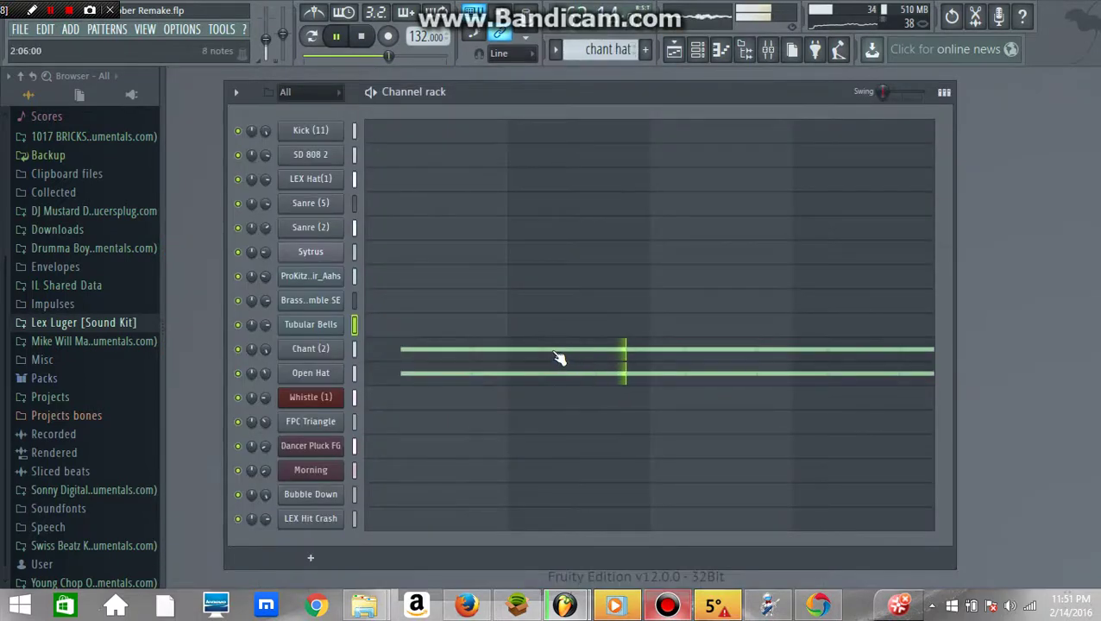
click(555, 350)
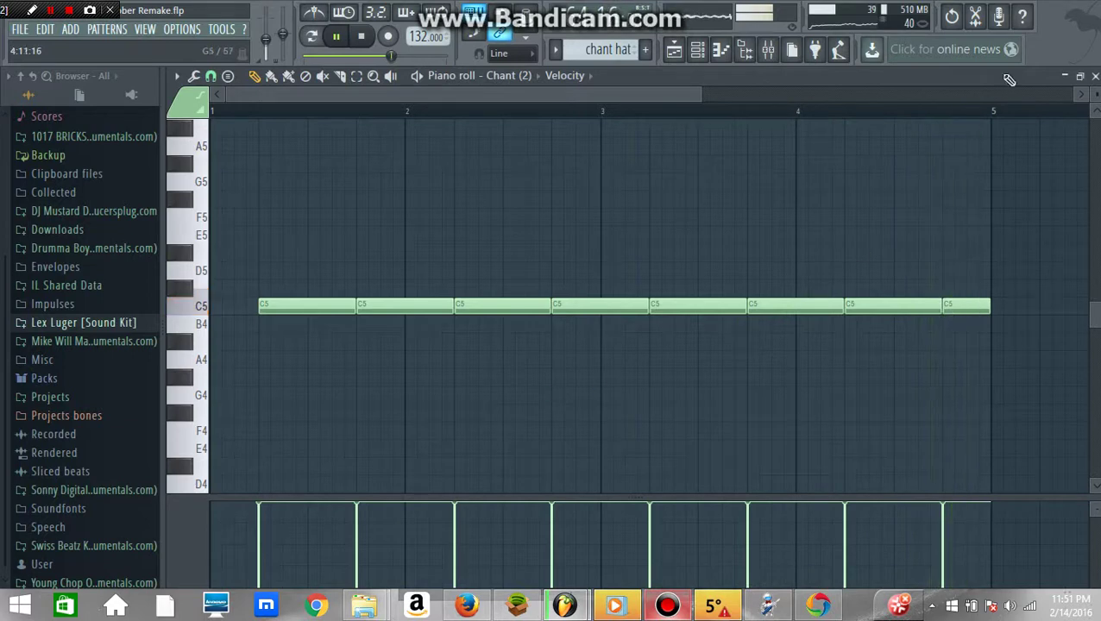
click(1094, 75)
Step: Inspect the Whistle (1) melody of the whistle pattern in the piano roll
scroll(599, 50, down, 1)
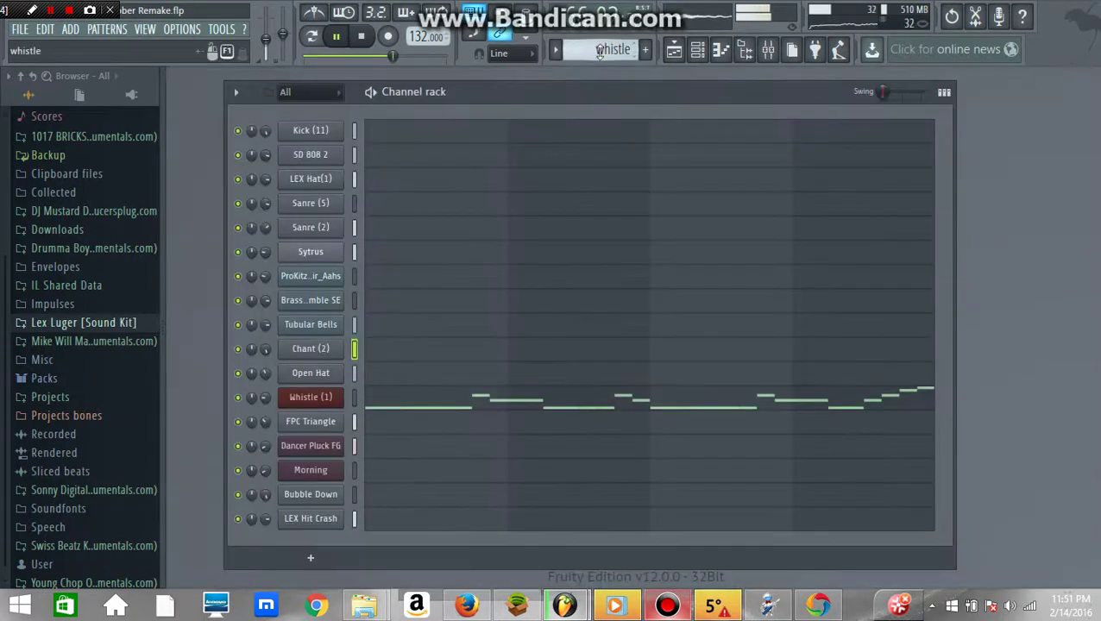
click(594, 400)
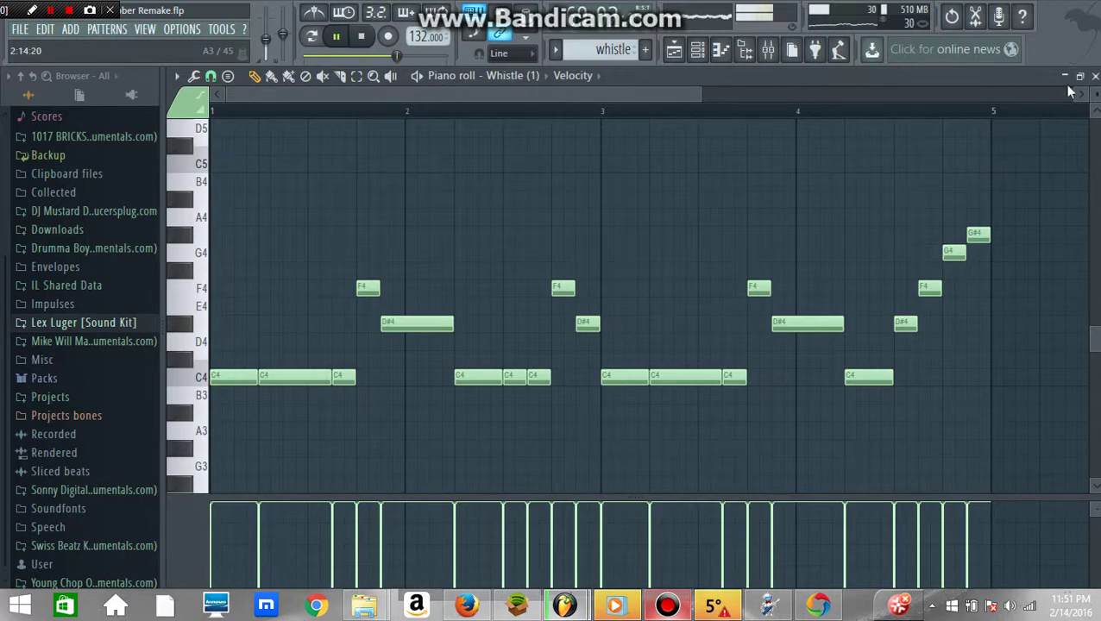
click(1094, 76)
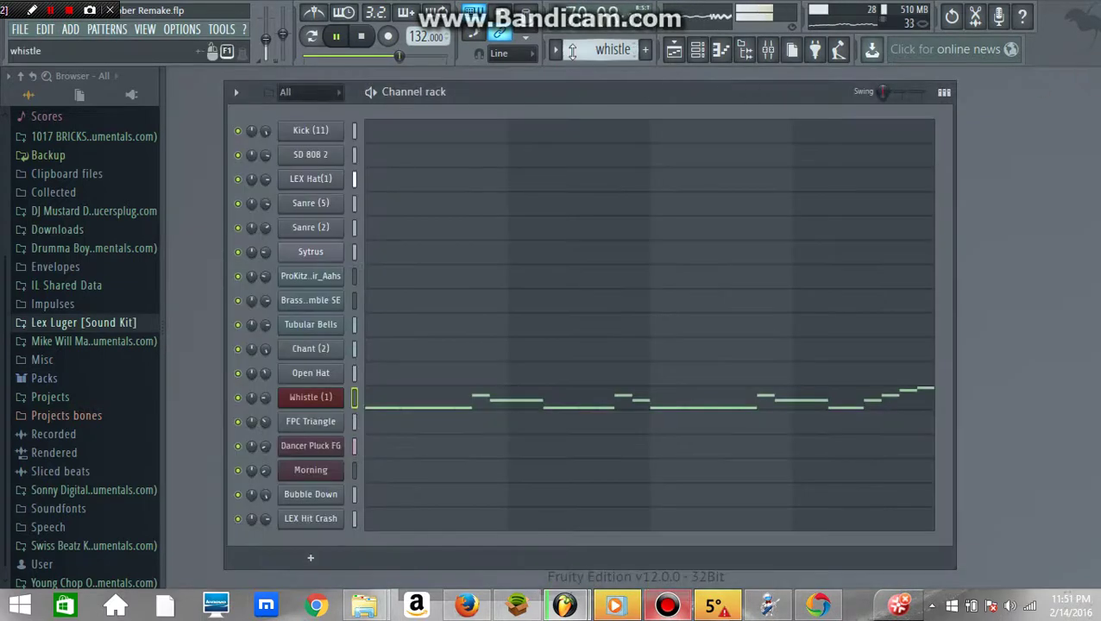
Step: Show the triangle pattern's notes in the piano roll and adjust the FPC Triangle channel's volume in its settings
scroll(571, 50, down, 1)
click(609, 421)
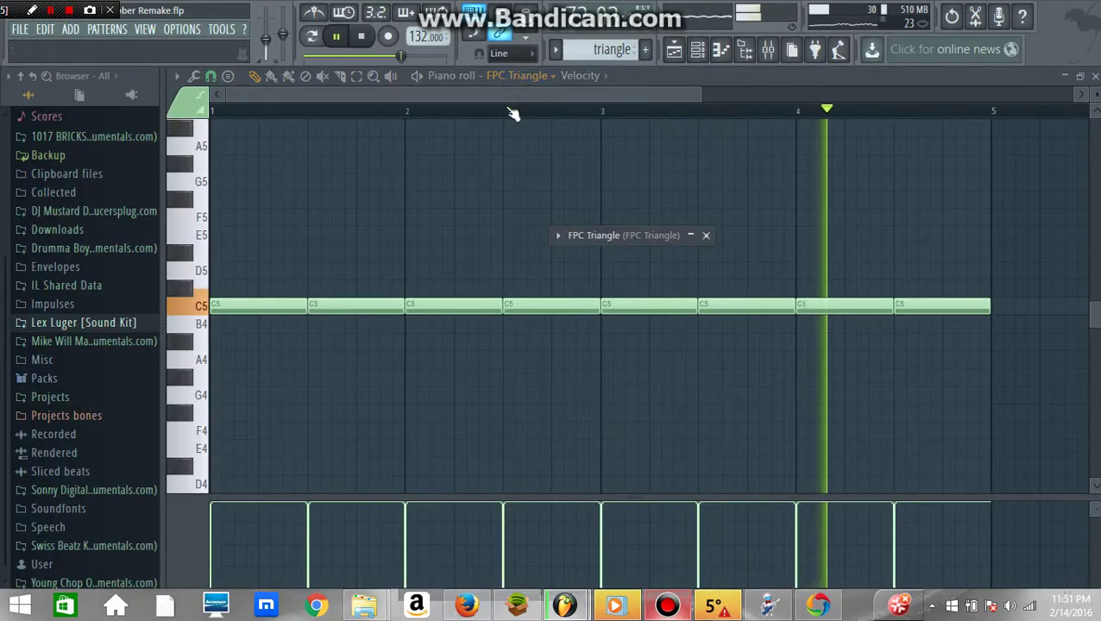
click(698, 235)
drag(751, 237, 668, 200)
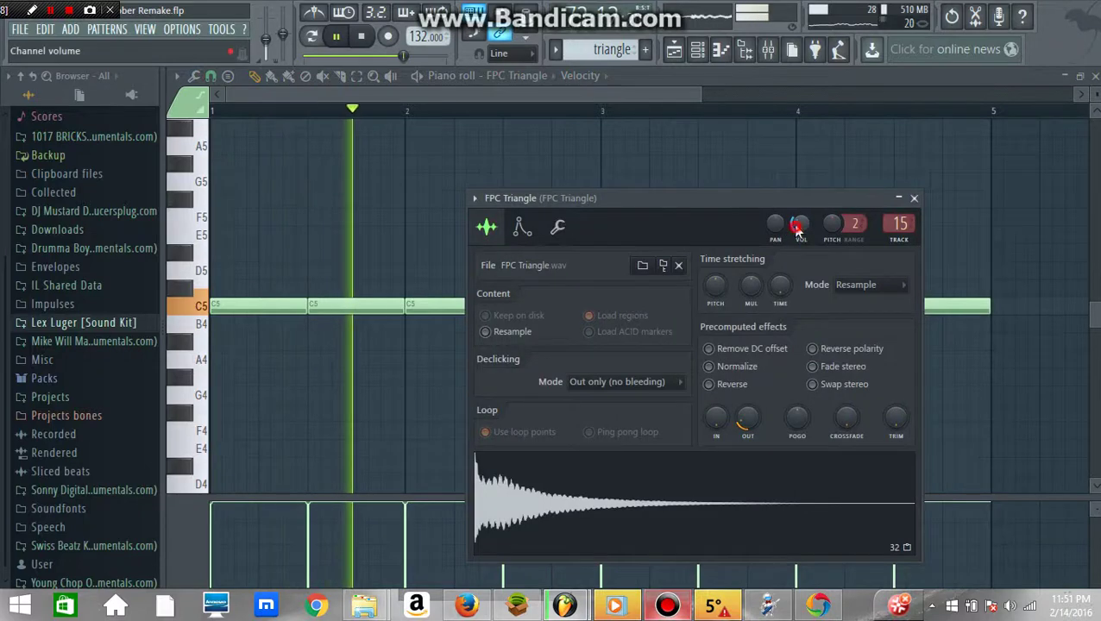
drag(800, 228, 800, 235)
click(914, 199)
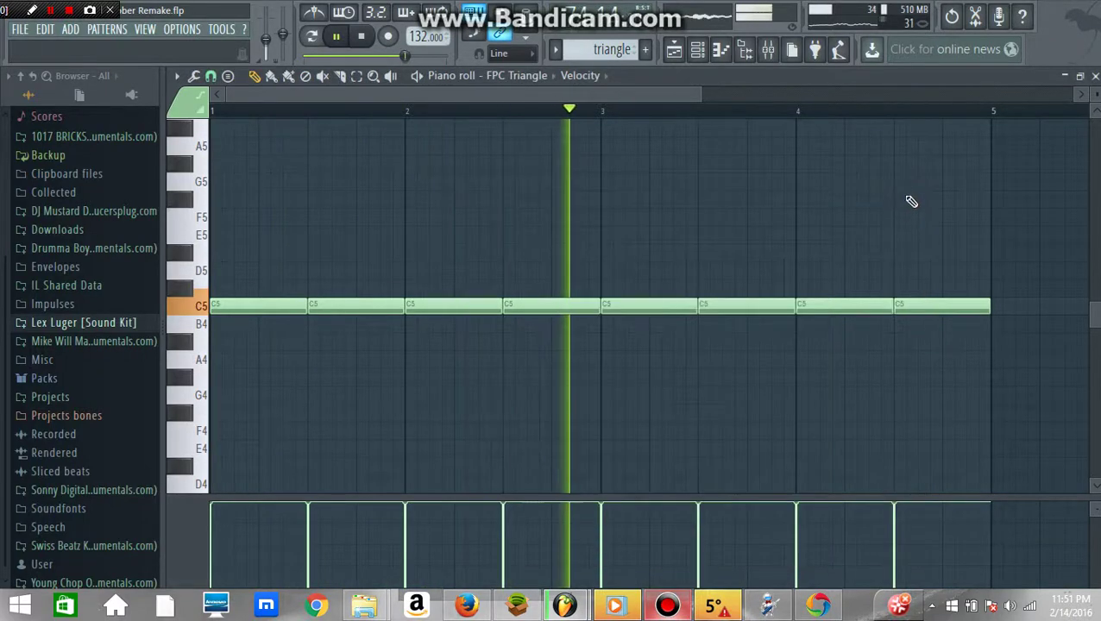
click(1095, 76)
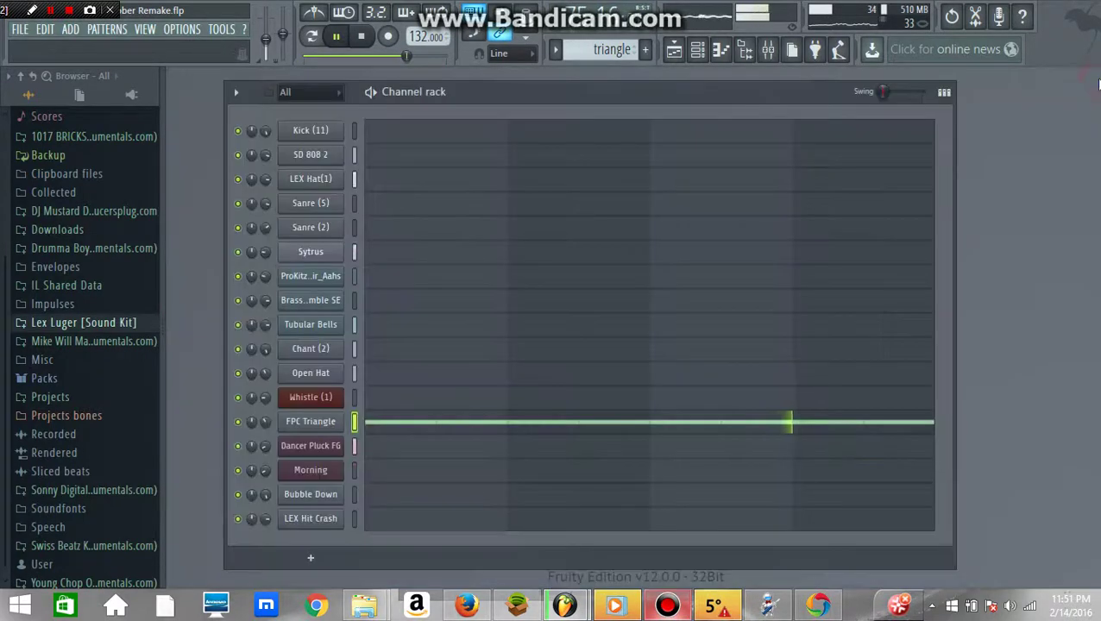
Step: Inspect the Dancer Pluck FG notes in the harmless pattern and the Morning notes in the harmor pattern
scroll(599, 50, down, 1)
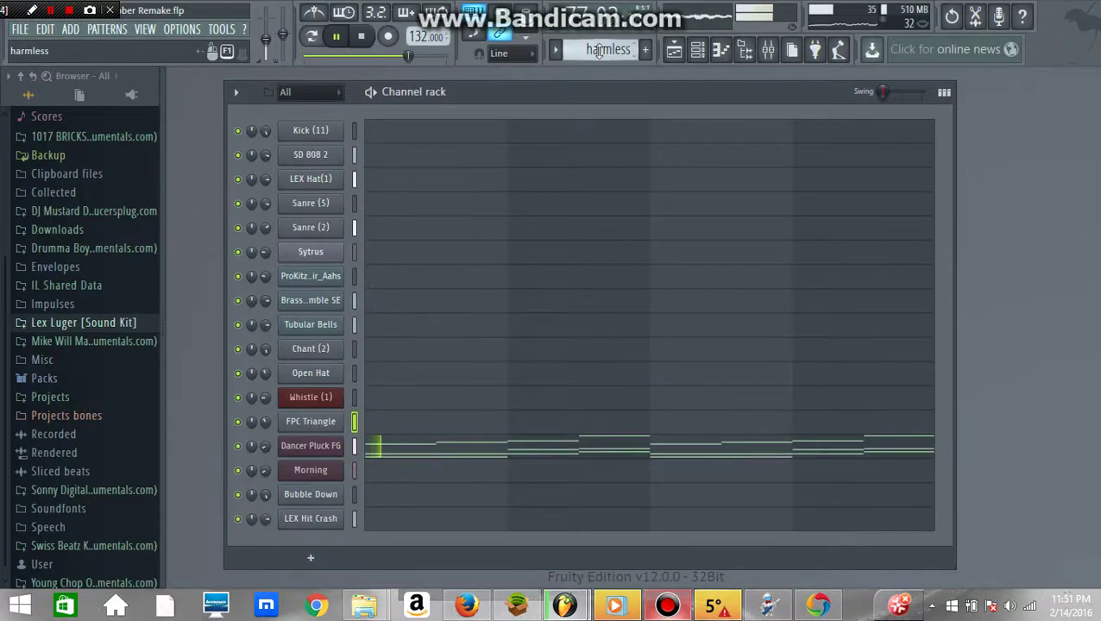
click(536, 444)
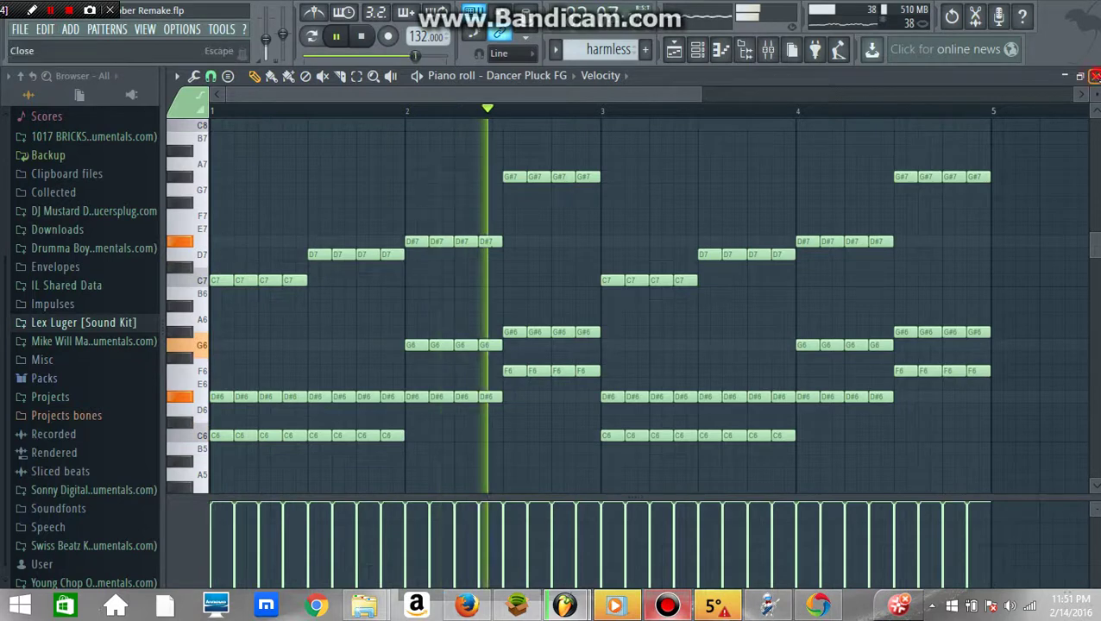
click(1095, 76)
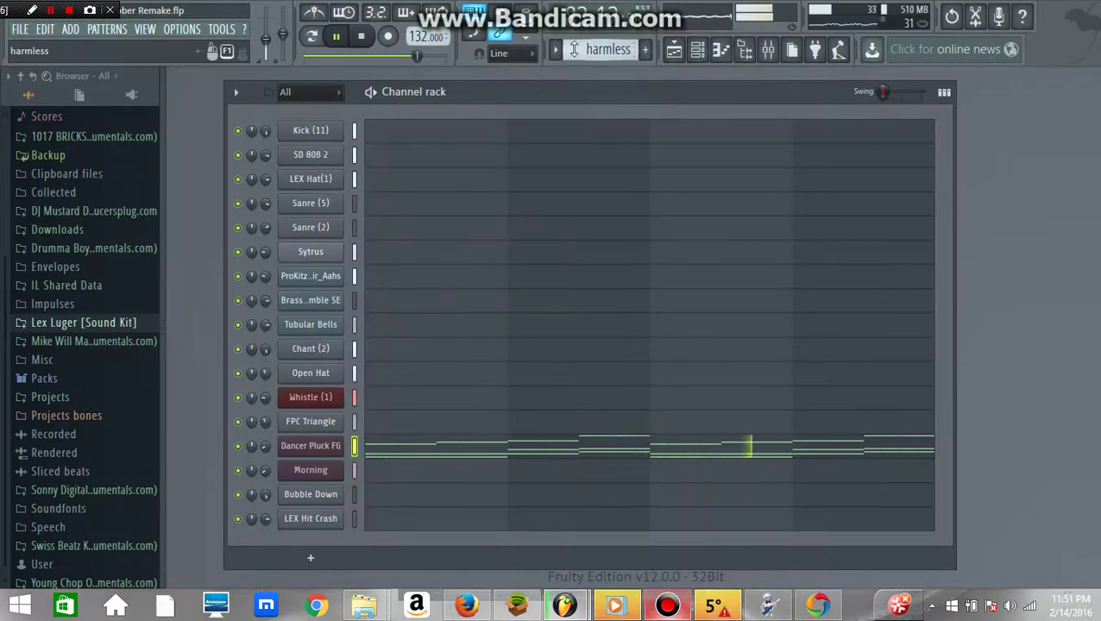
scroll(574, 49, down, 1)
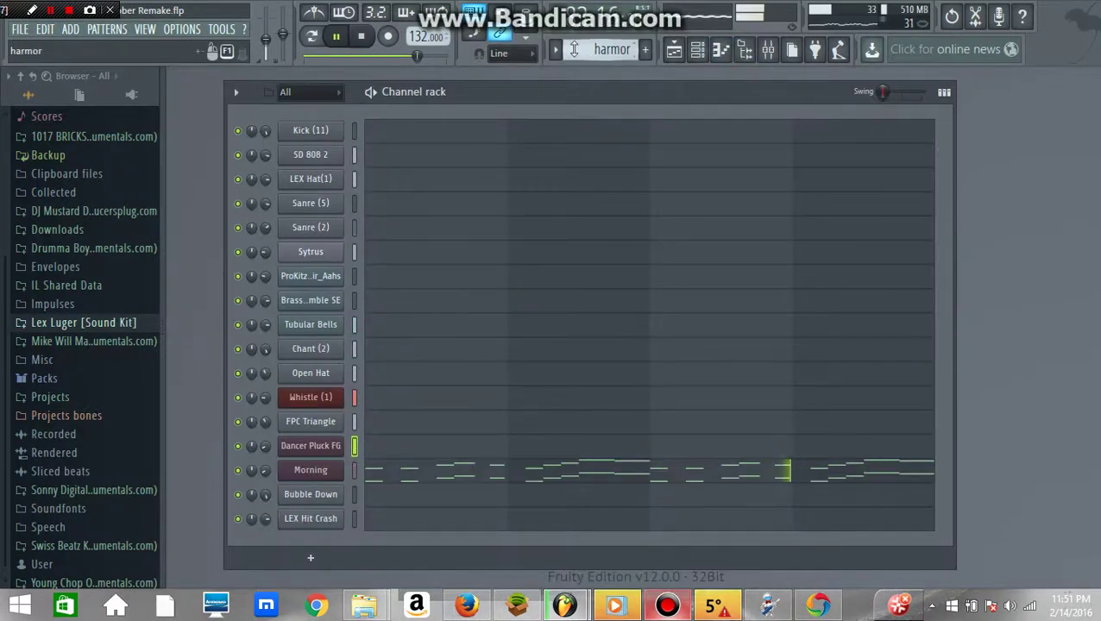
click(614, 477)
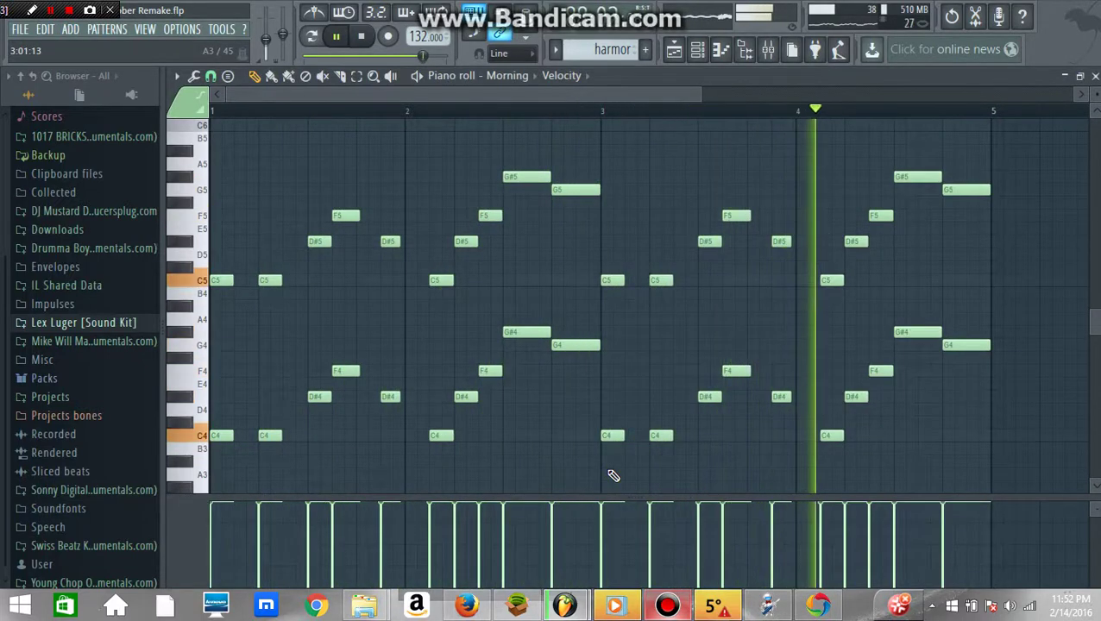
Step: Inspect the Bubble Down note in the build up pattern and the LEX Hit Crash notes in the crash pattern
click(1095, 77)
scroll(593, 53, down, 1)
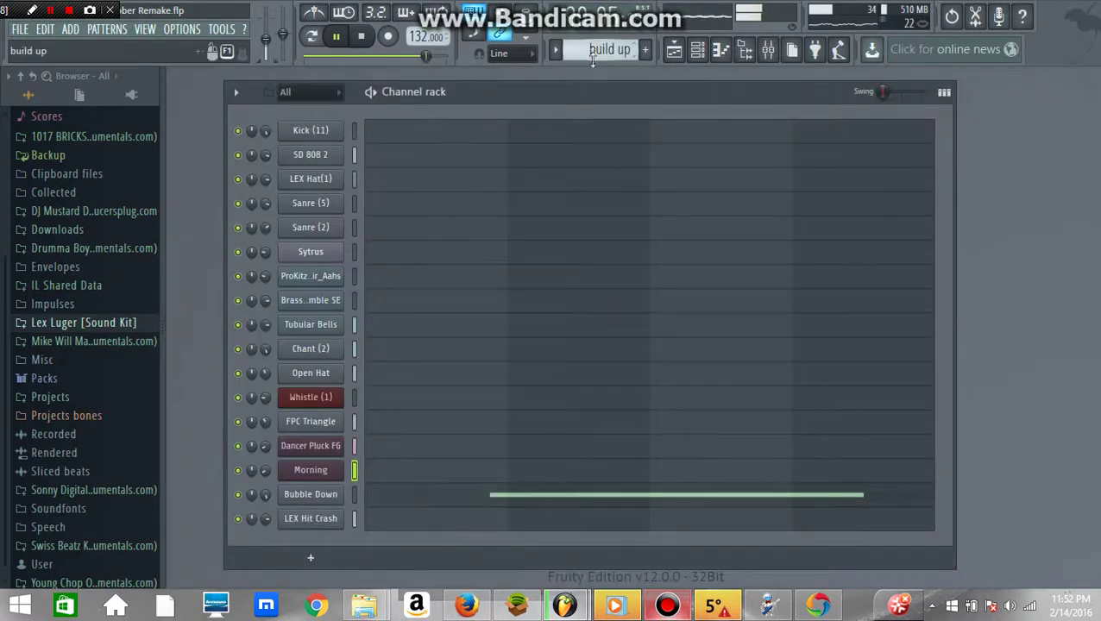
click(579, 497)
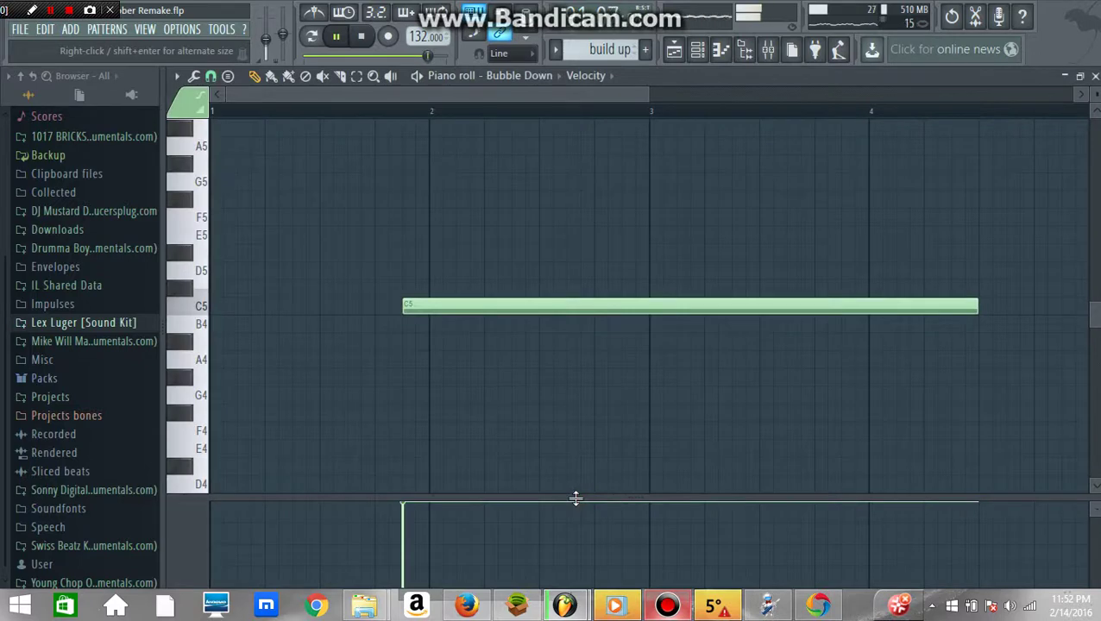
scroll(528, 103, down, 2)
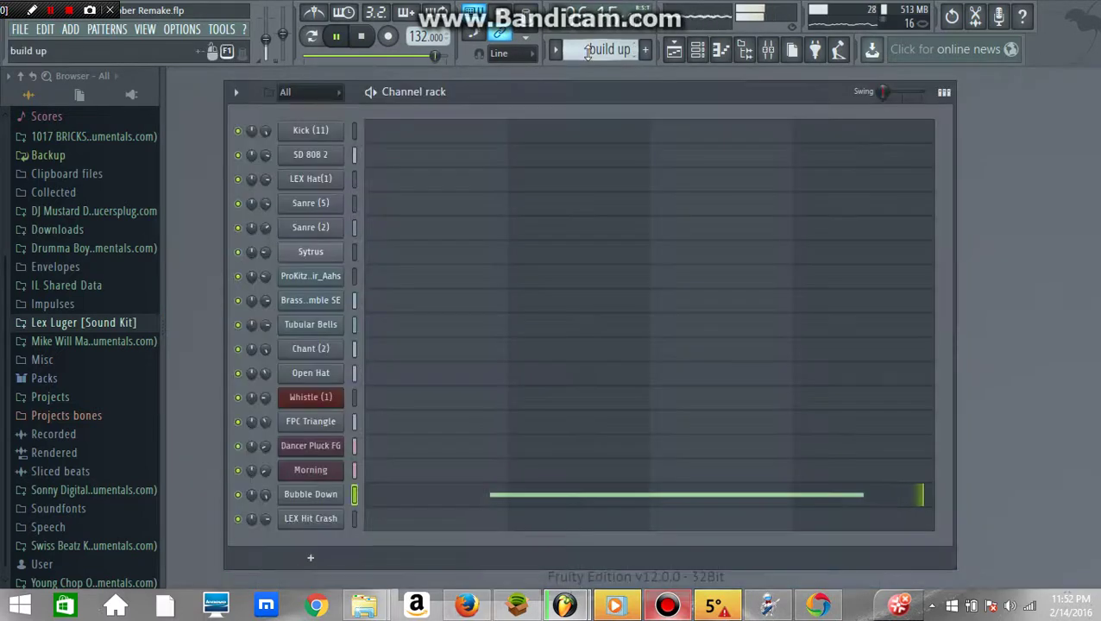
drag(590, 53, 596, 248)
click(565, 521)
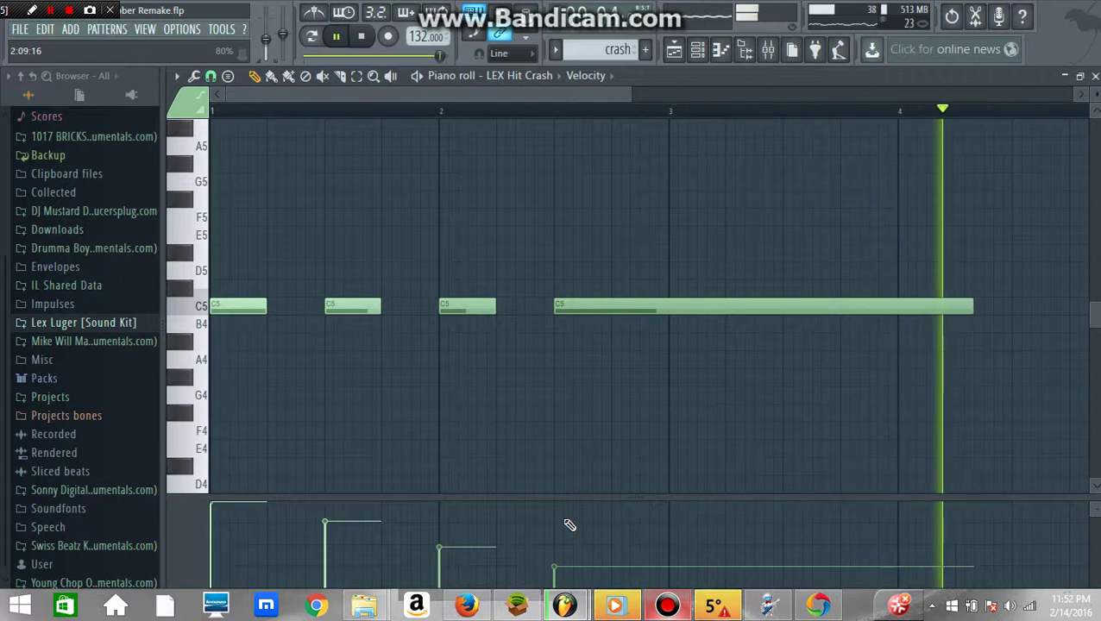
scroll(578, 96, down, 1)
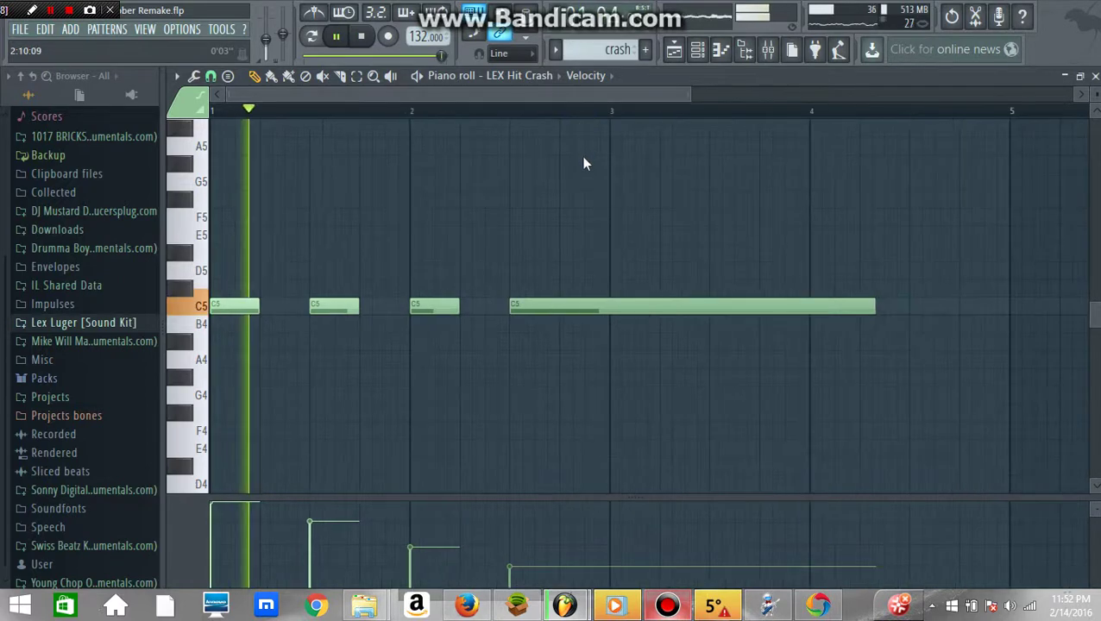
Step: Show the full song arrangement in the playlist and stop playback
click(695, 51)
click(696, 52)
click(679, 52)
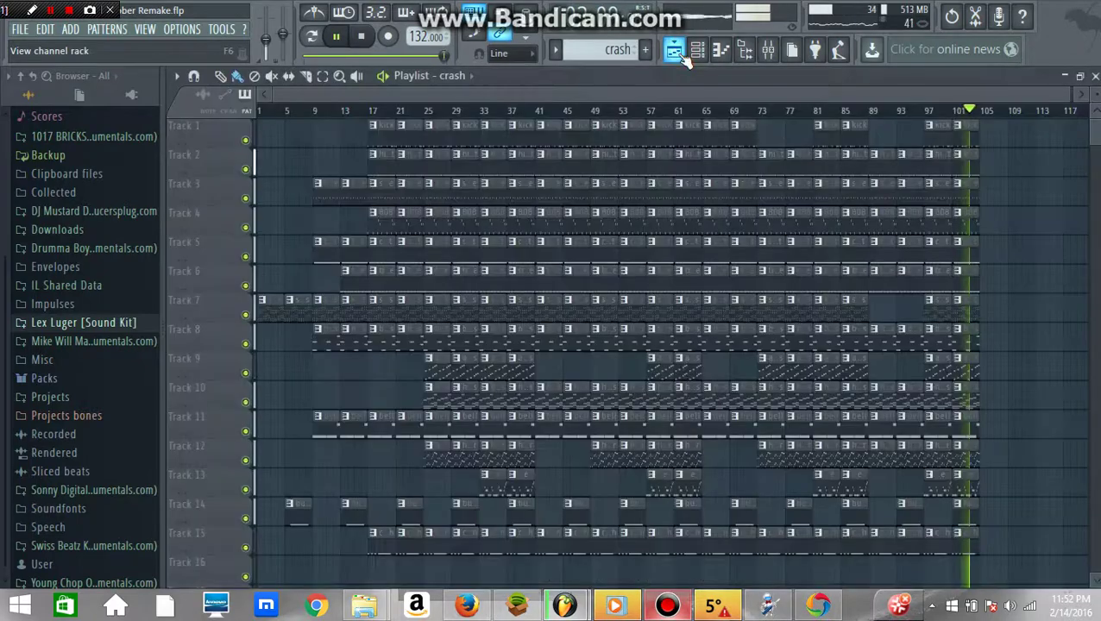
click(362, 38)
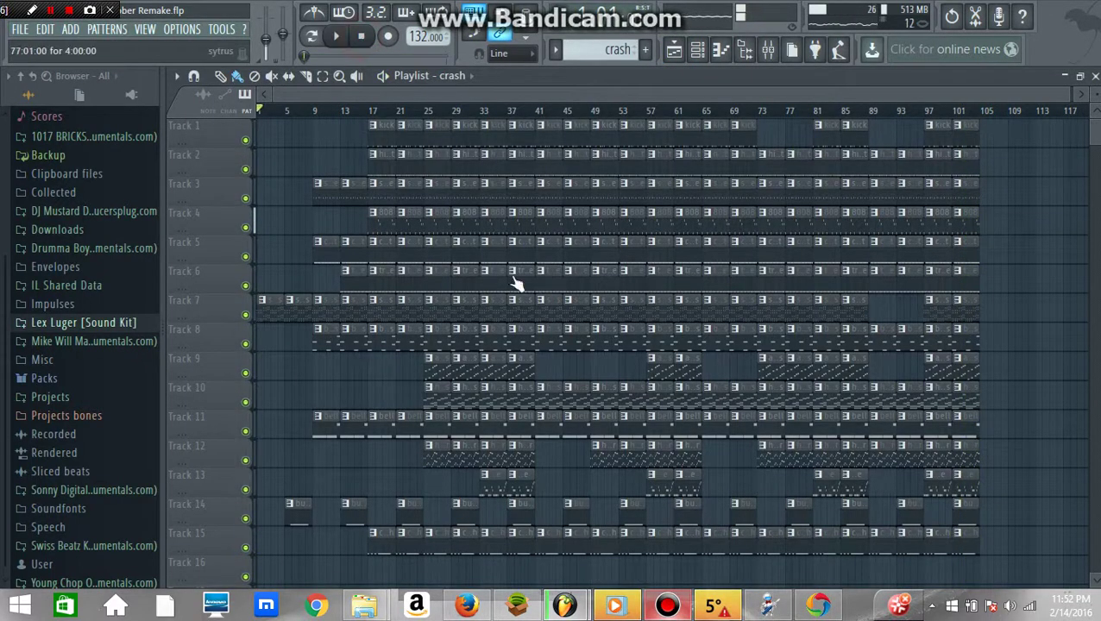